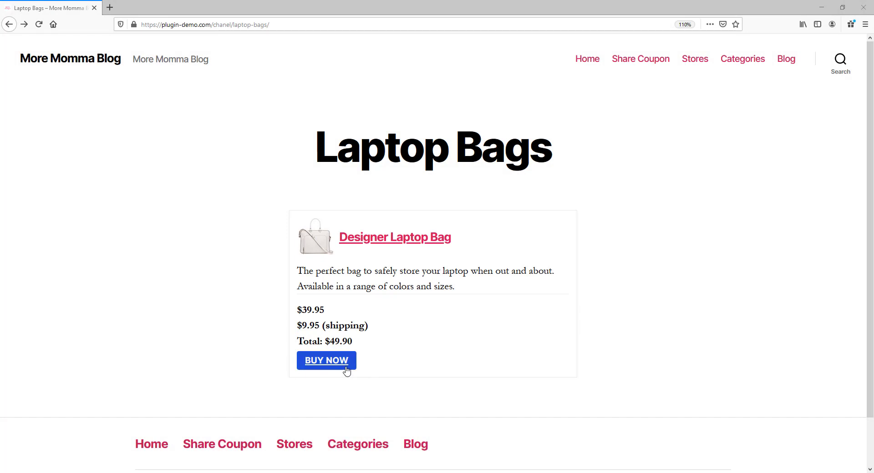
Step: Choose Red colour and Large size (+$20) for the Designer Laptop Bag, totalling $59.90
left_click(316, 362)
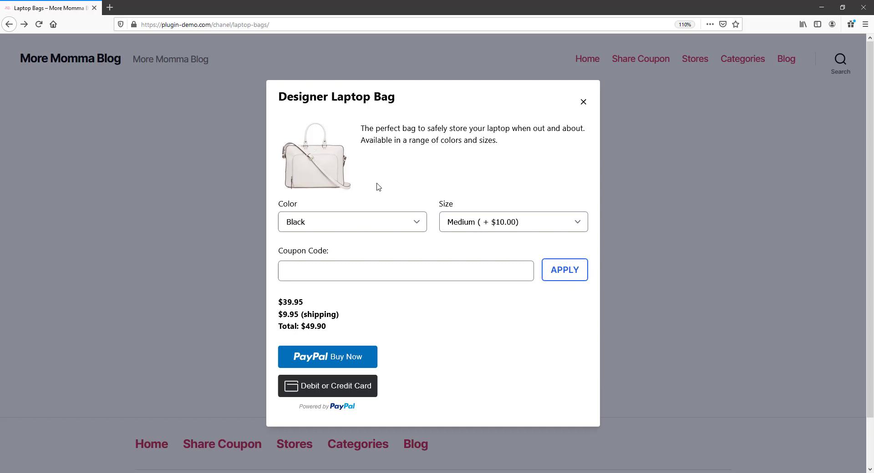
left_click(357, 222)
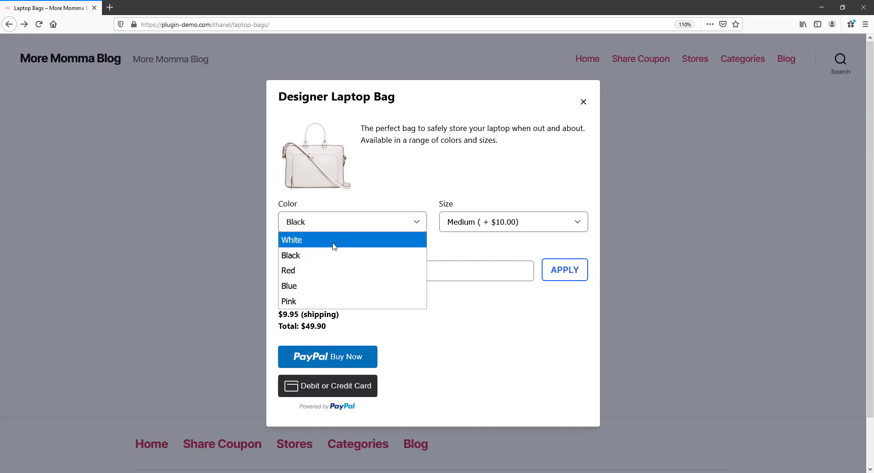
left_click(303, 272)
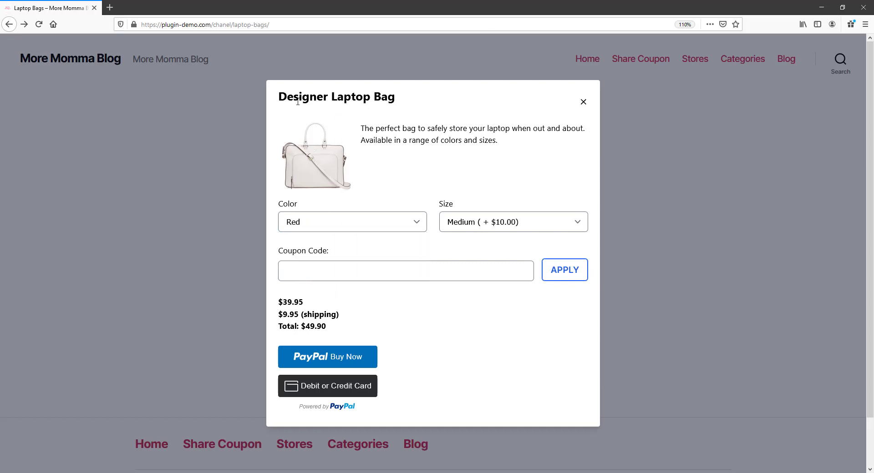
left_click(480, 223)
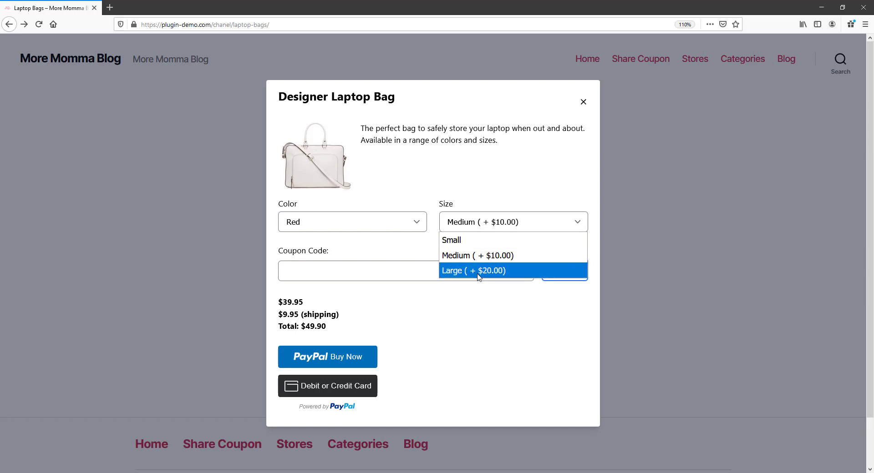
left_click(480, 275)
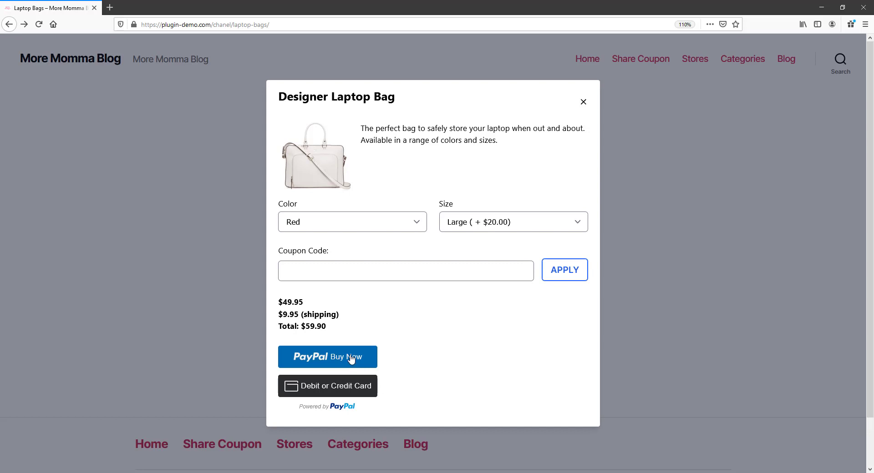
Step: Log in to PayPal with the account password and reach the $59.90 review paying from Balance
left_click(323, 362)
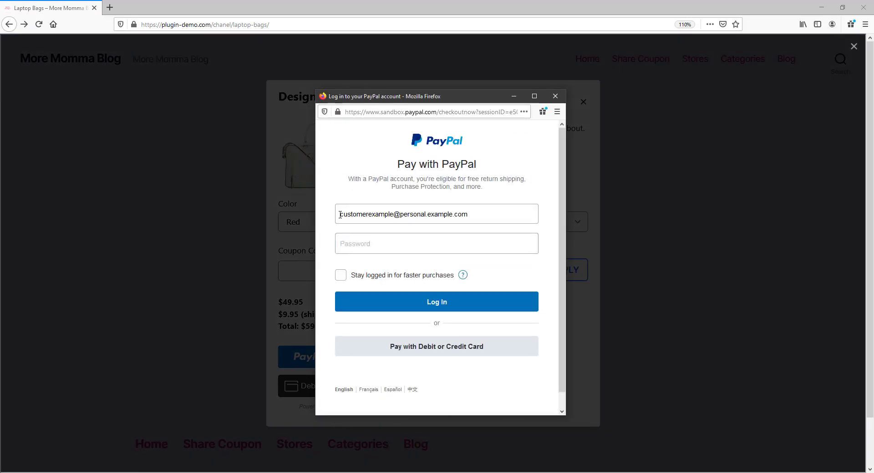
left_click(385, 248)
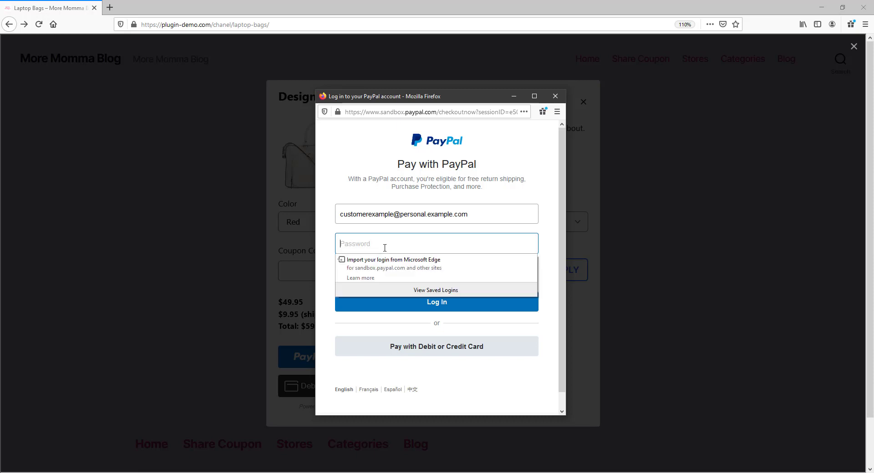
type("••••••••••")
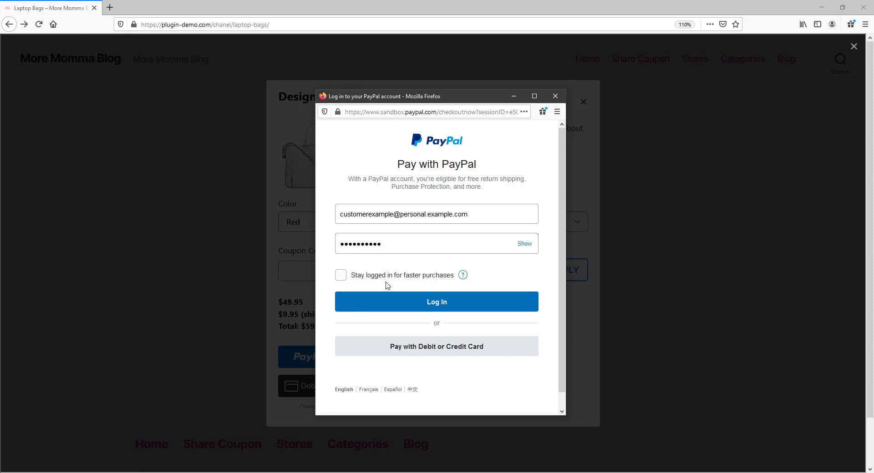
left_click(379, 310)
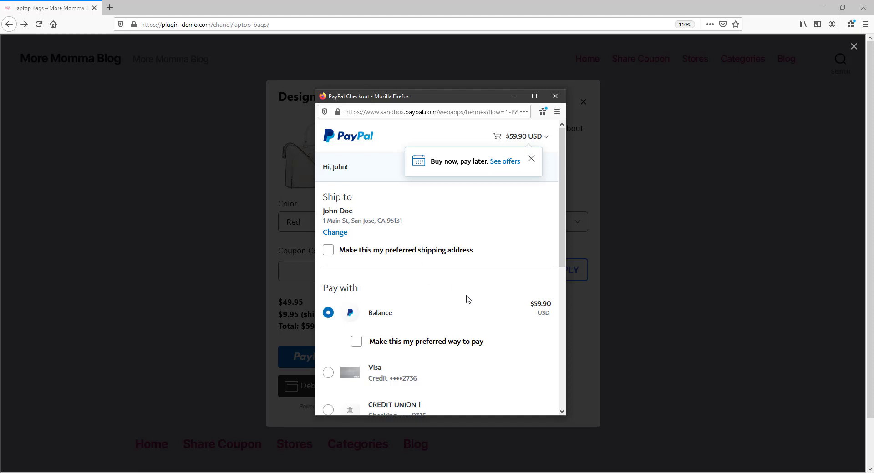
scroll(467, 299, "down", 3)
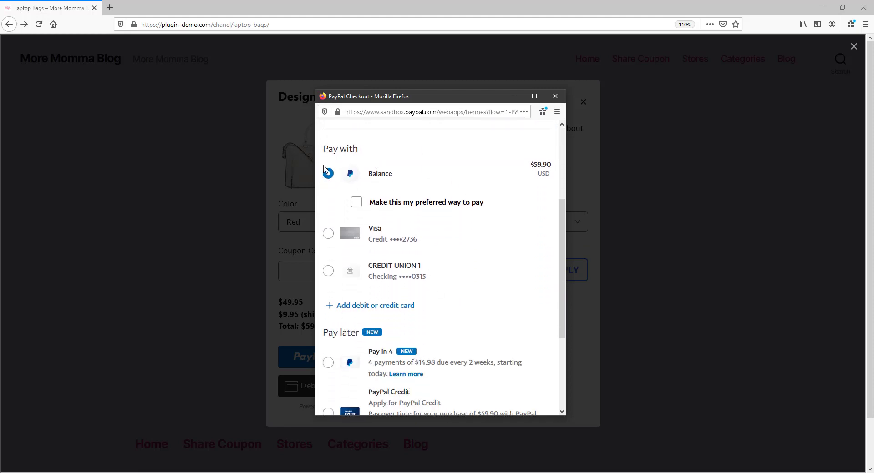
scroll(450, 331, "down", 3)
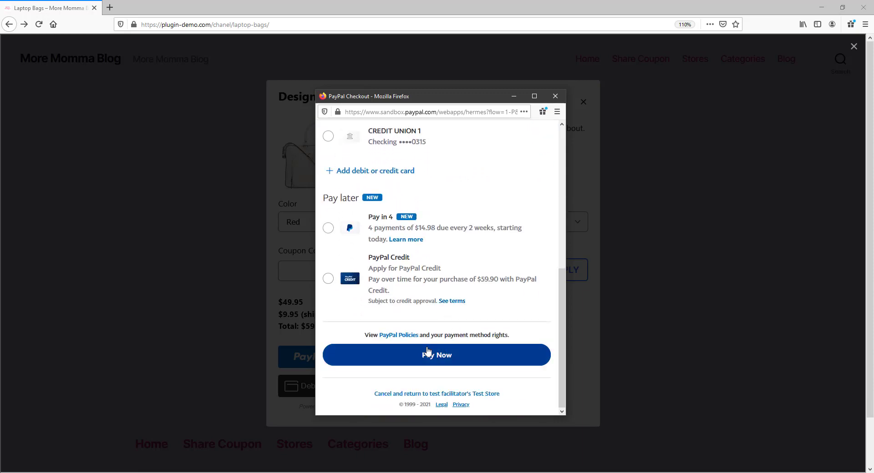
Step: Pay the $59.90 and review the Thank You page's Red Large bag order and transaction ID
left_click(457, 359)
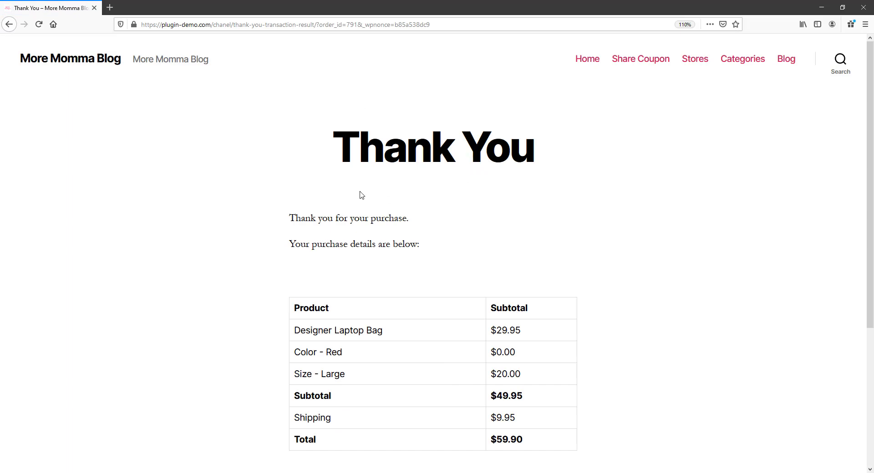
scroll(436, 312, "down", 3)
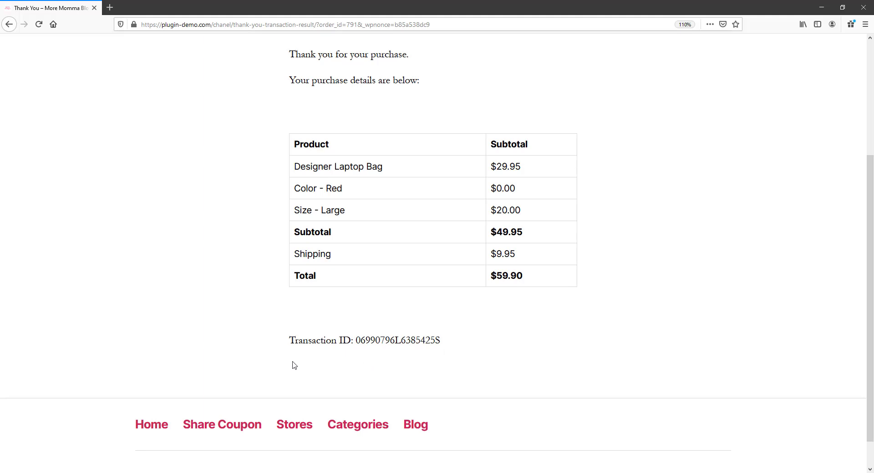
scroll(384, 354, "up", 1)
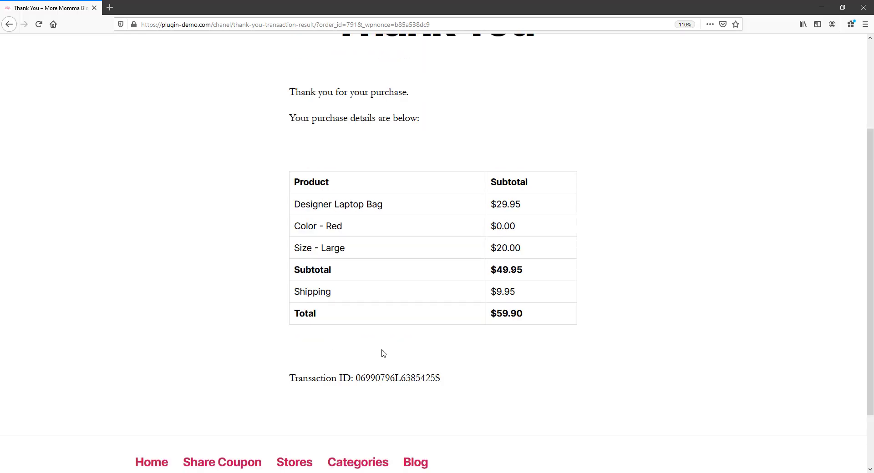
scroll(384, 354, "up", 3)
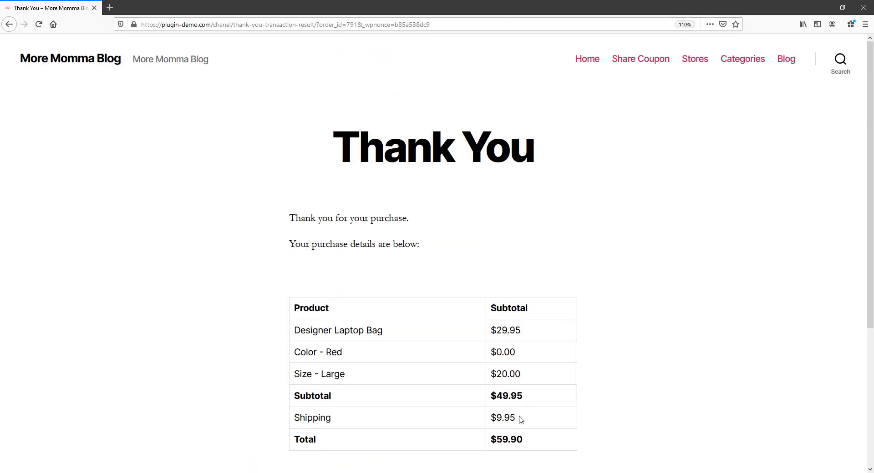
scroll(521, 419, "down", 3)
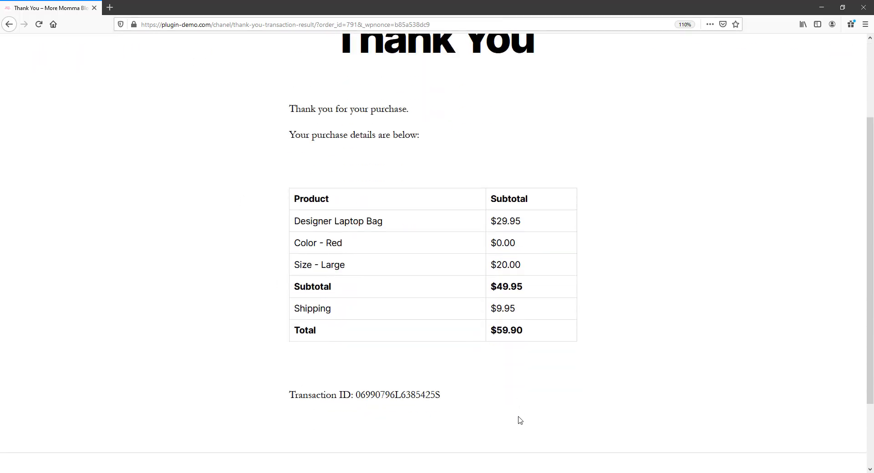
scroll(521, 420, "up", 2)
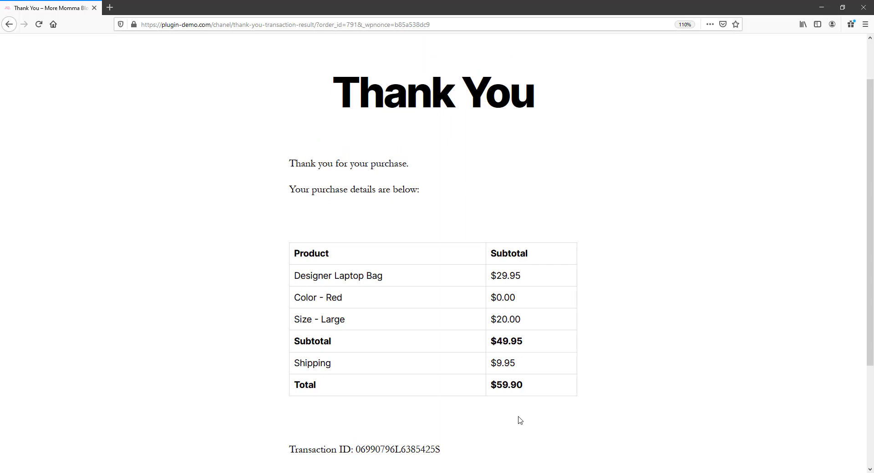